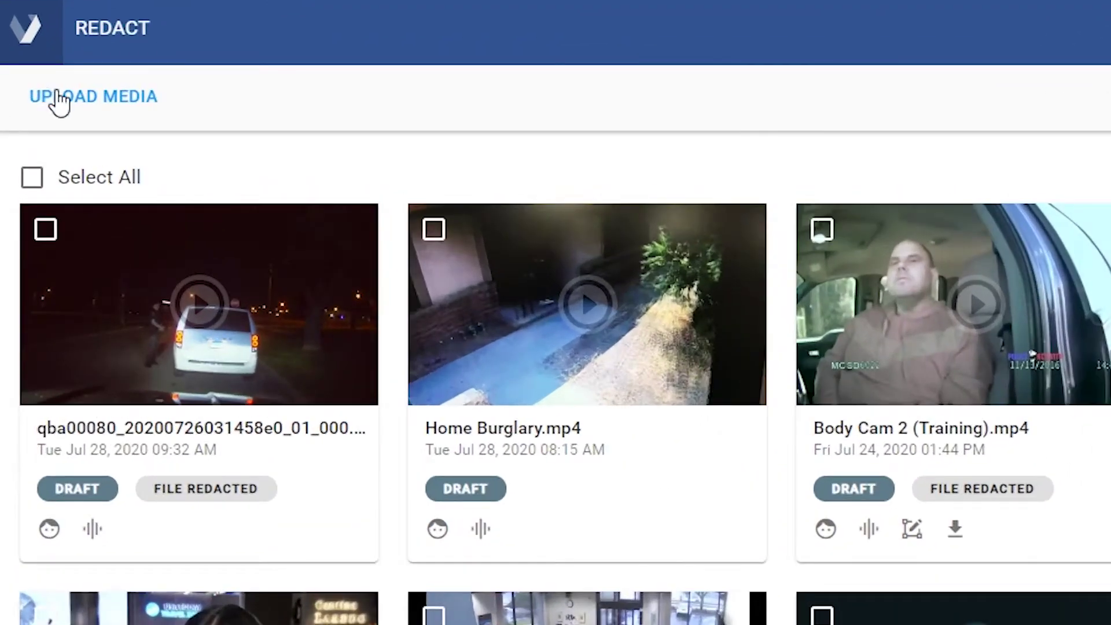
Open the File Picker from UPLOAD MEDIA above the media grid
{"action": "left_click", "coordinate": [59, 96]}
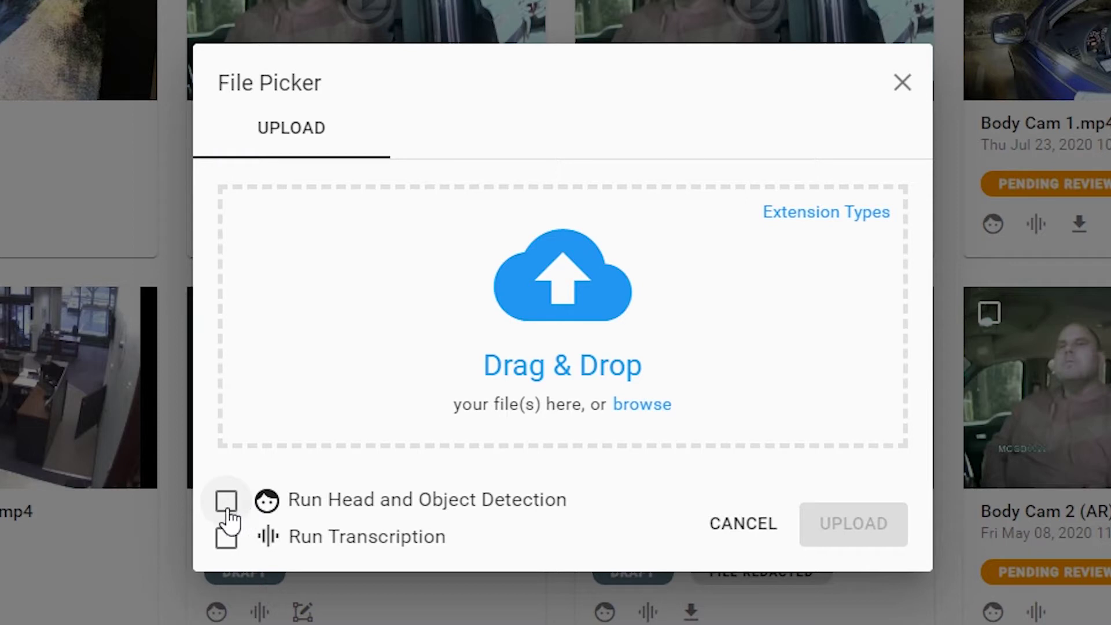
Tick Run Head and Object Detection and Run Transcription, then close the File Picker without uploading
{"action": "left_click", "coordinate": [228, 507]}
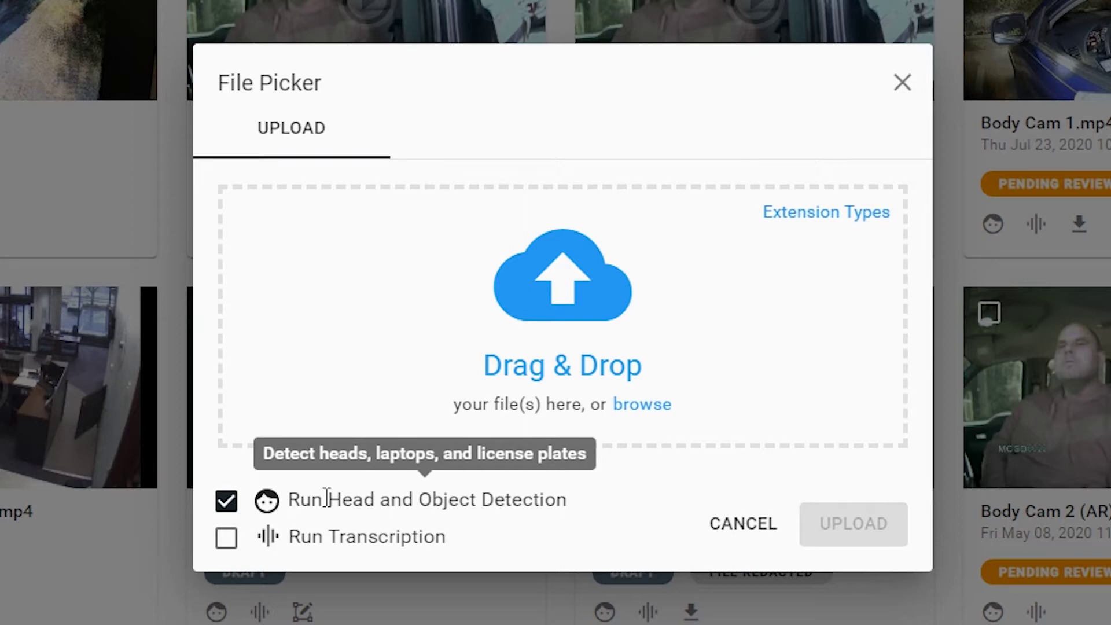
{"action": "left_click", "coordinate": [229, 539]}
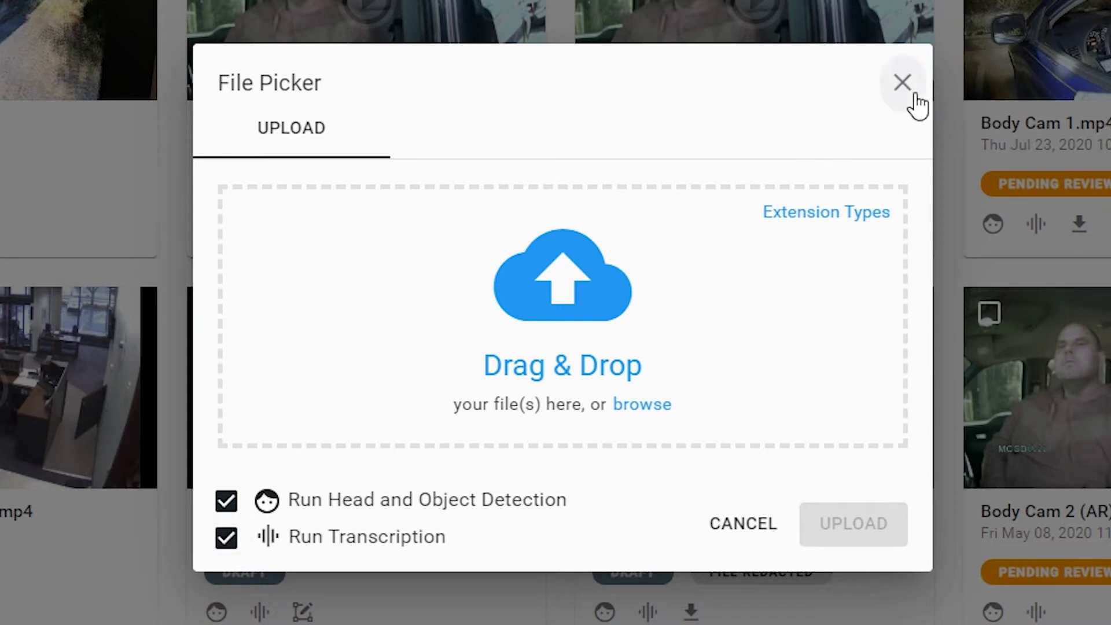
{"action": "left_click", "coordinate": [902, 82]}
Open Body Cam 3.mp4 to see its list of detected heads
{"action": "left_click", "coordinate": [259, 511]}
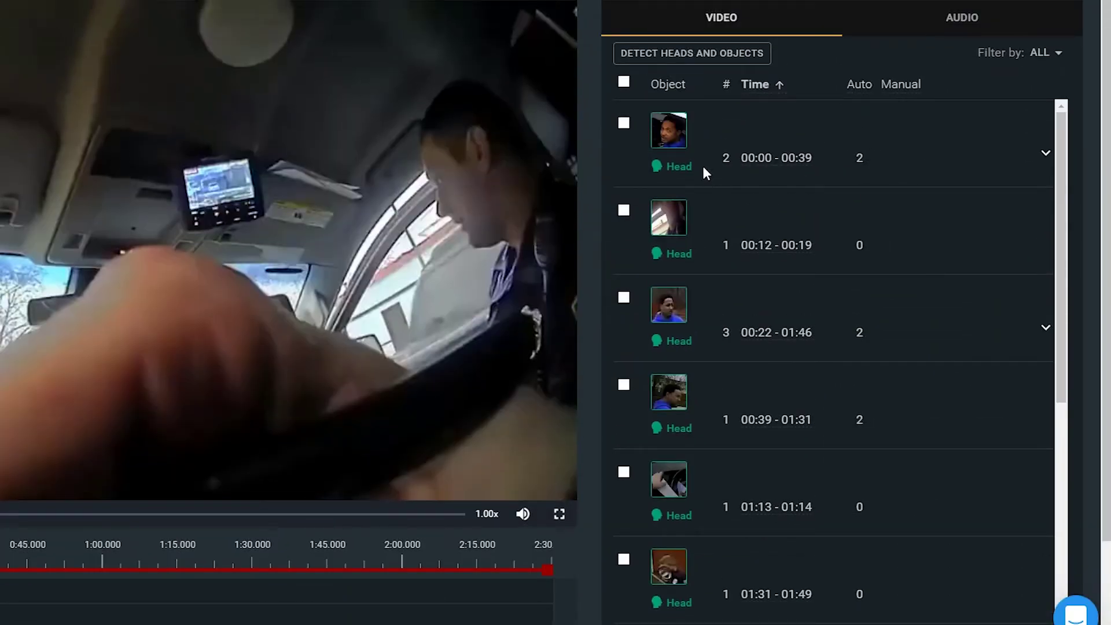
Select all detected heads, laptops and plates in the VIDEO object list for redaction
{"action": "scroll", "coordinate": [703, 168], "scroll_direction": "down", "scroll_amount": 10}
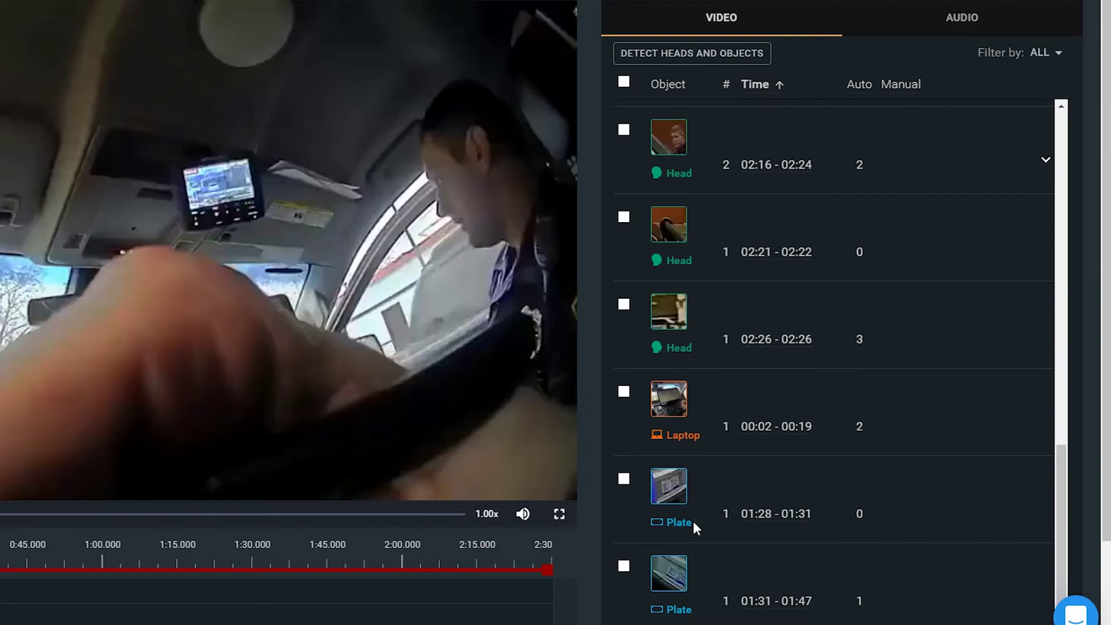
{"action": "scroll", "coordinate": [694, 515], "scroll_direction": "up", "scroll_amount": 10}
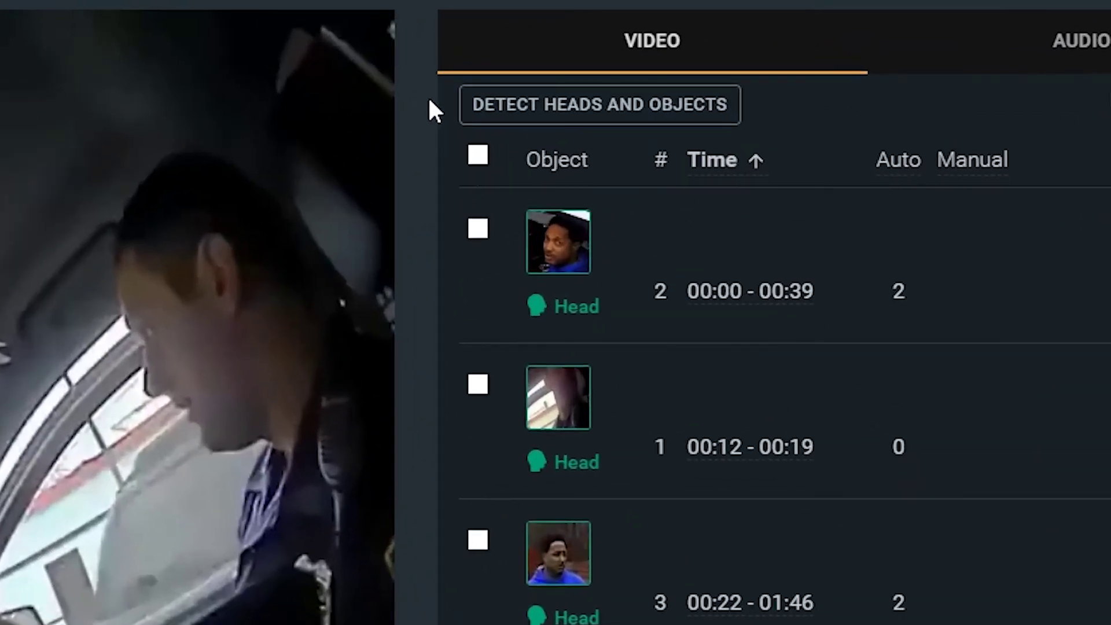
{"action": "left_click", "coordinate": [478, 155]}
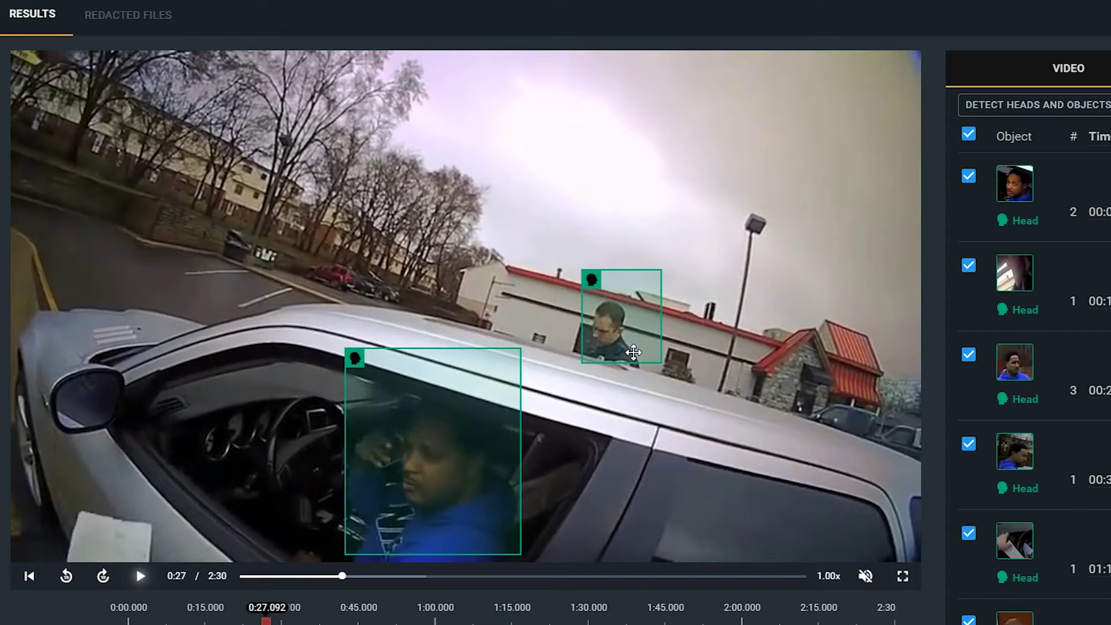
Play the video, pause at 1:40, and select the officer's head detection box
{"action": "key", "text": "space"}
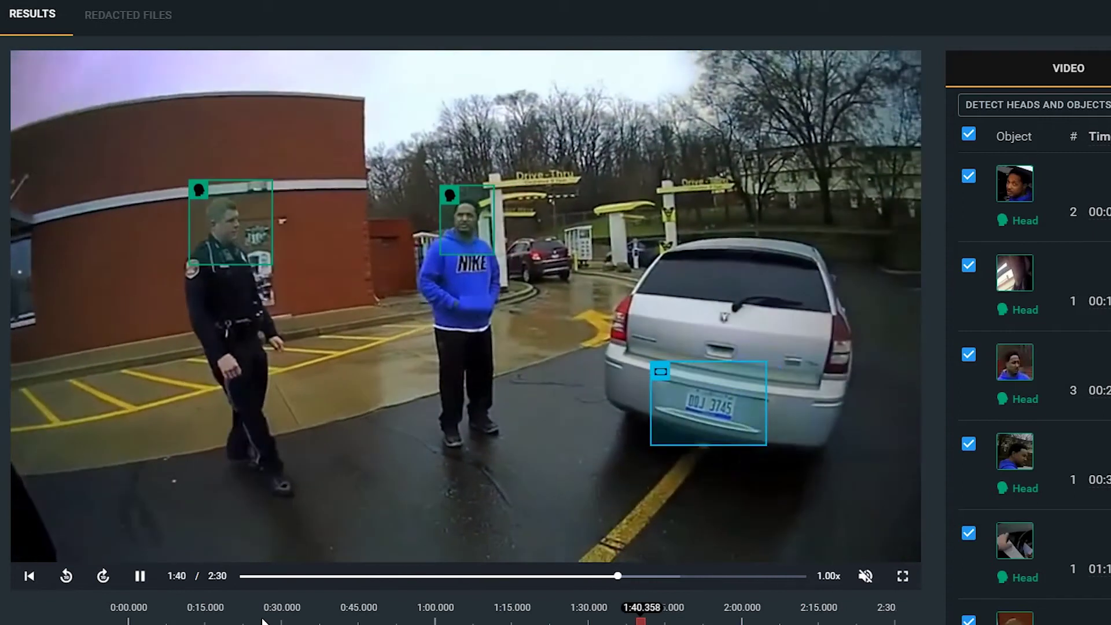
{"action": "key", "text": "space"}
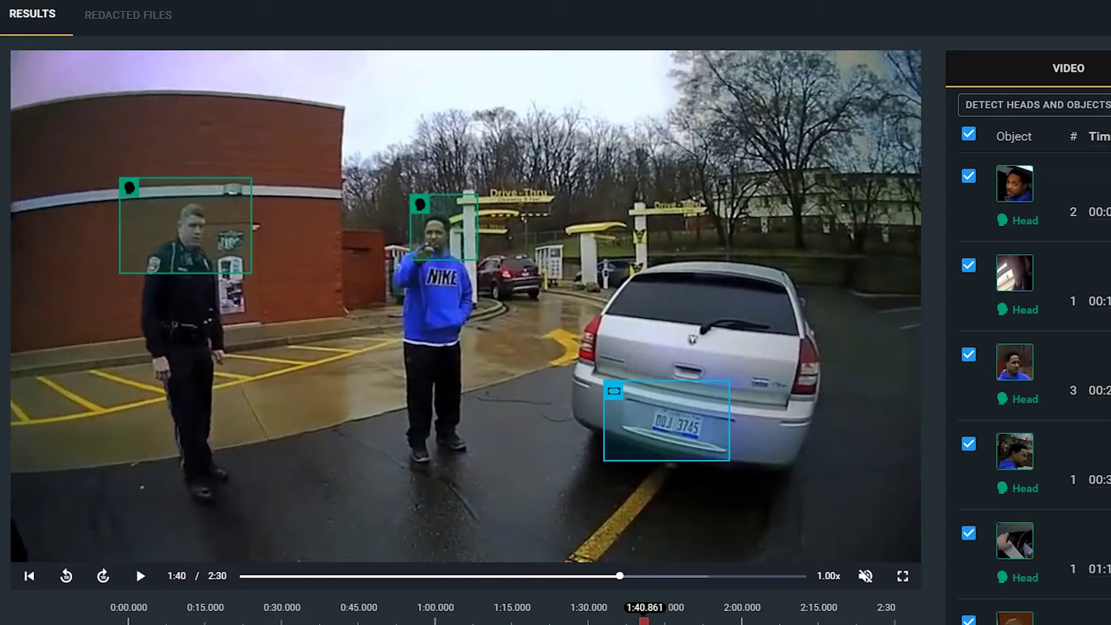
{"action": "left_click", "coordinate": [173, 237]}
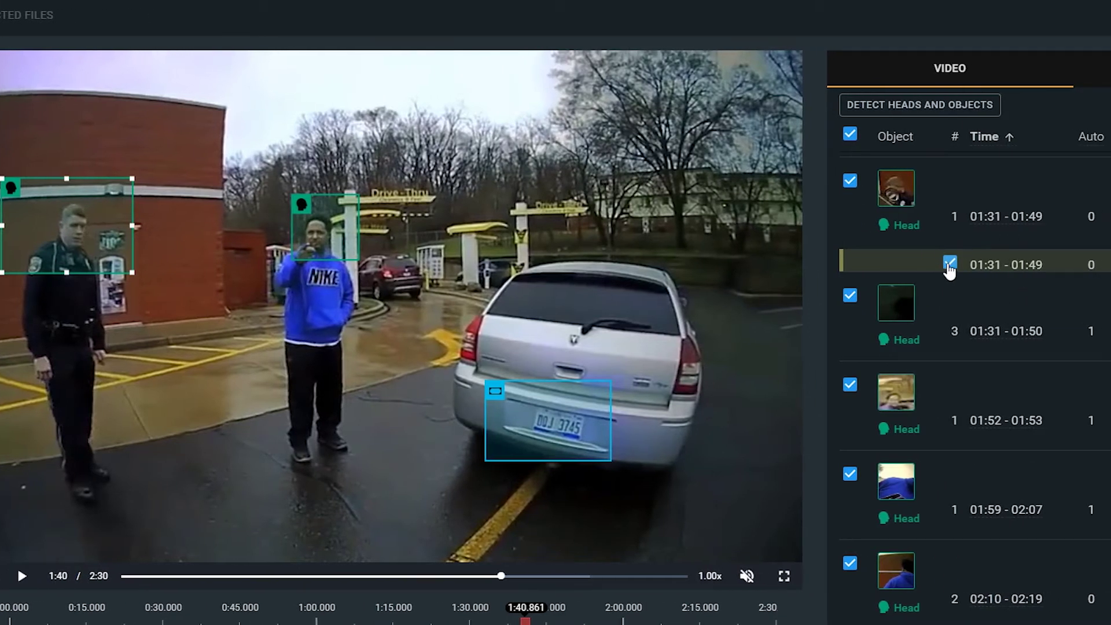
Untick the officer's 01:31–01:49 head track so it is excluded from redaction
{"action": "left_click", "coordinate": [950, 264]}
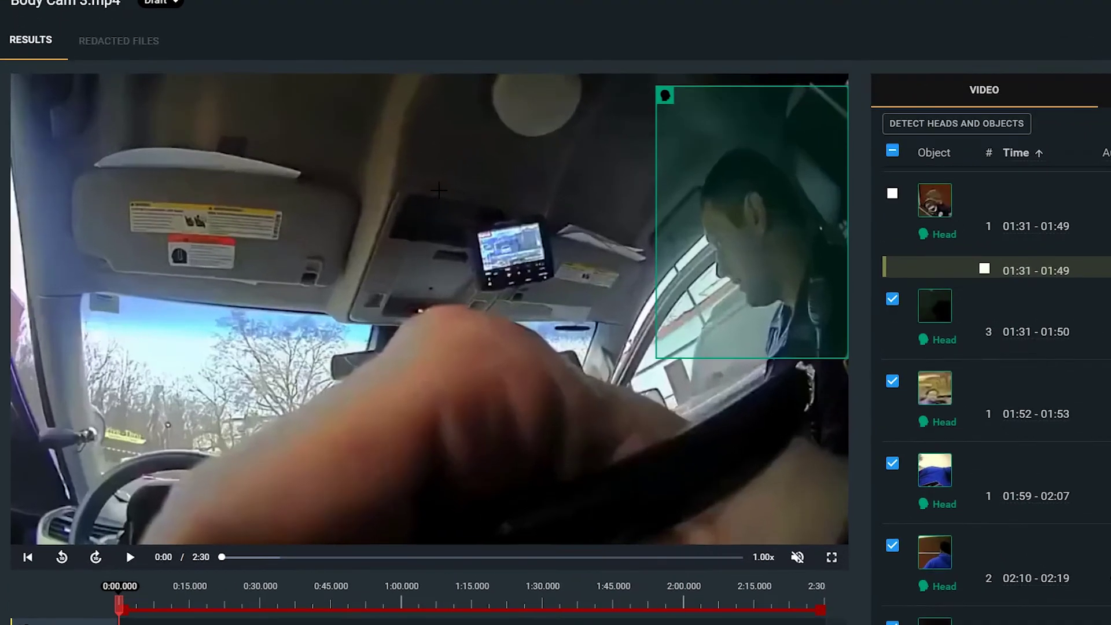
Draw a manual redaction box over the dashboard-mounted screen at 0:00 and select it
{"action": "left_click_drag", "start_coordinate": [365, 221], "coordinate": [472, 298]}
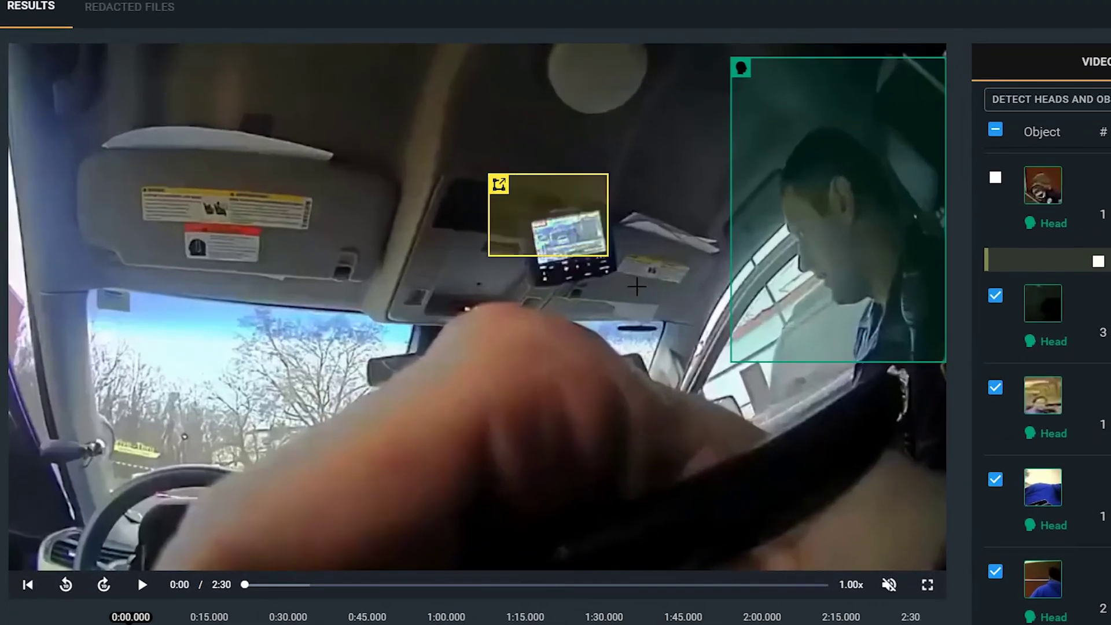
{"action": "left_click_drag", "start_coordinate": [636, 285], "coordinate": [653, 315]}
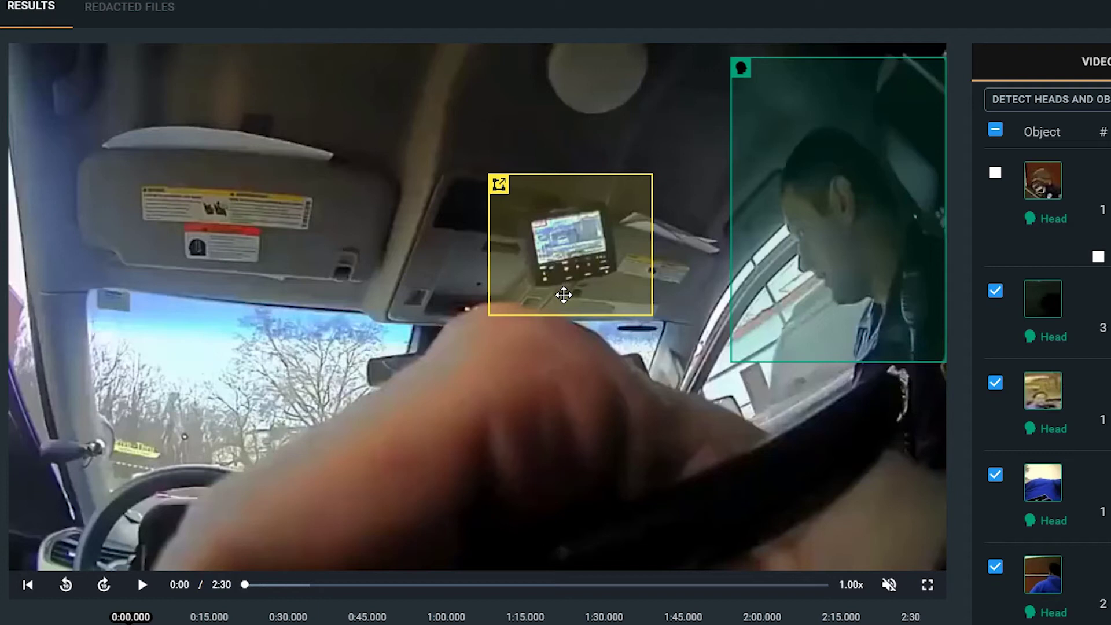
{"action": "left_click", "coordinate": [564, 295]}
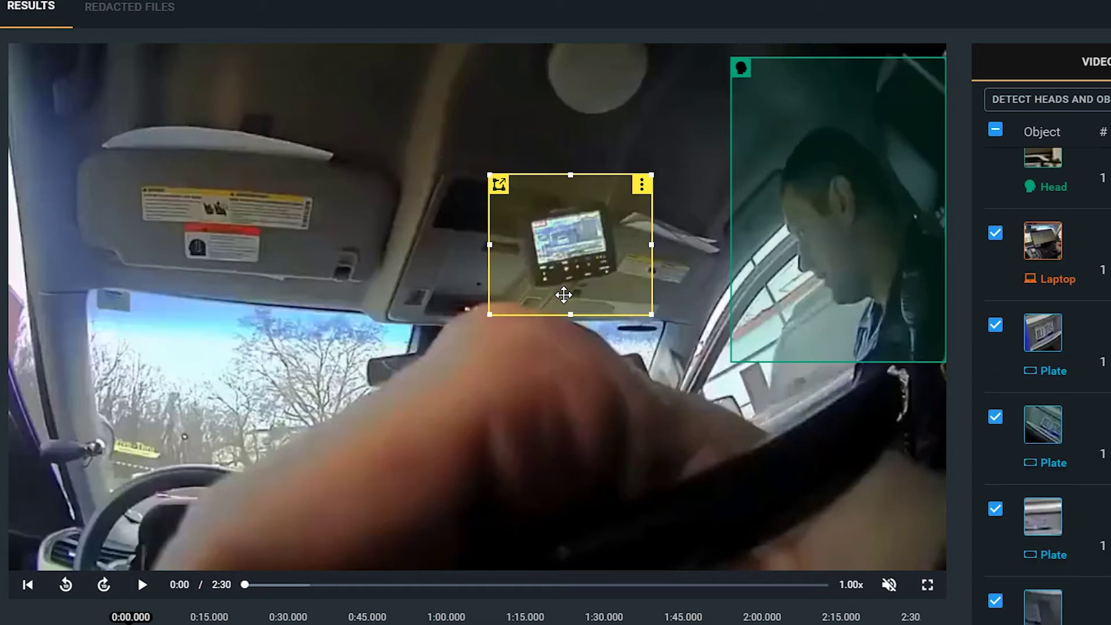
{"action": "scroll", "coordinate": [392, 449], "scroll_direction": "down", "scroll_amount": 2}
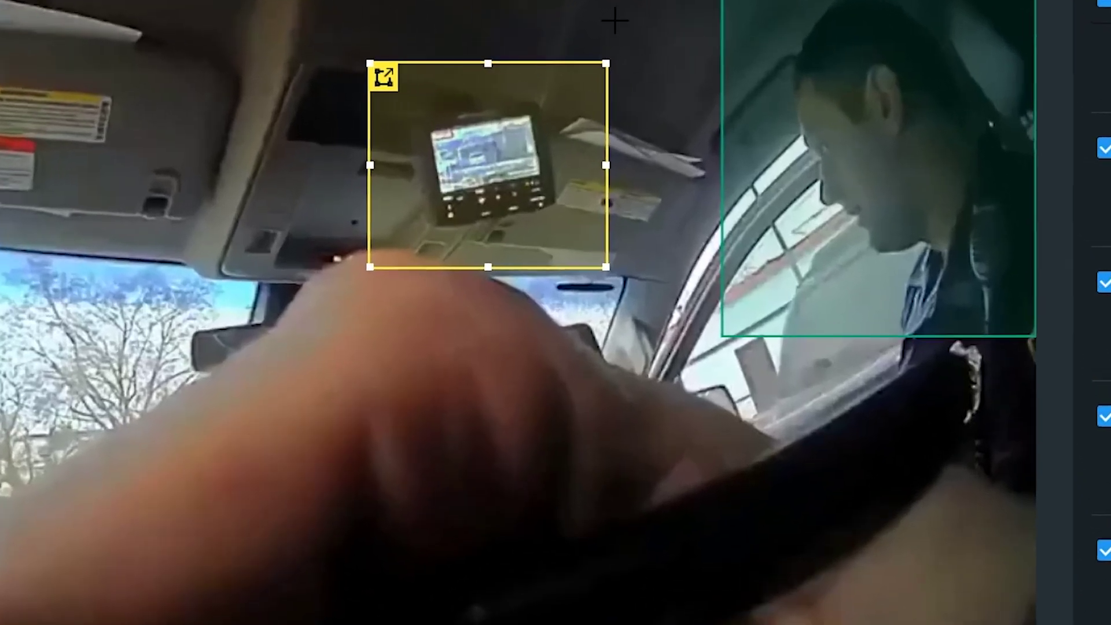
Open the new redaction box's options and pause playback at 0:08
{"action": "mouse_move", "coordinate": [643, 88]}
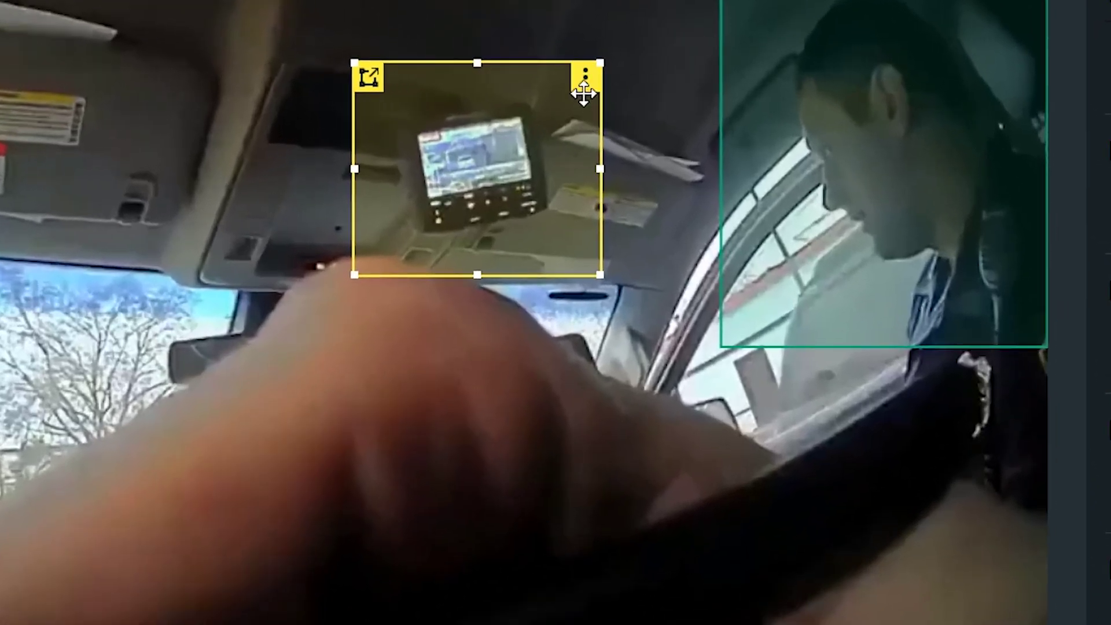
{"action": "left_click", "coordinate": [586, 78]}
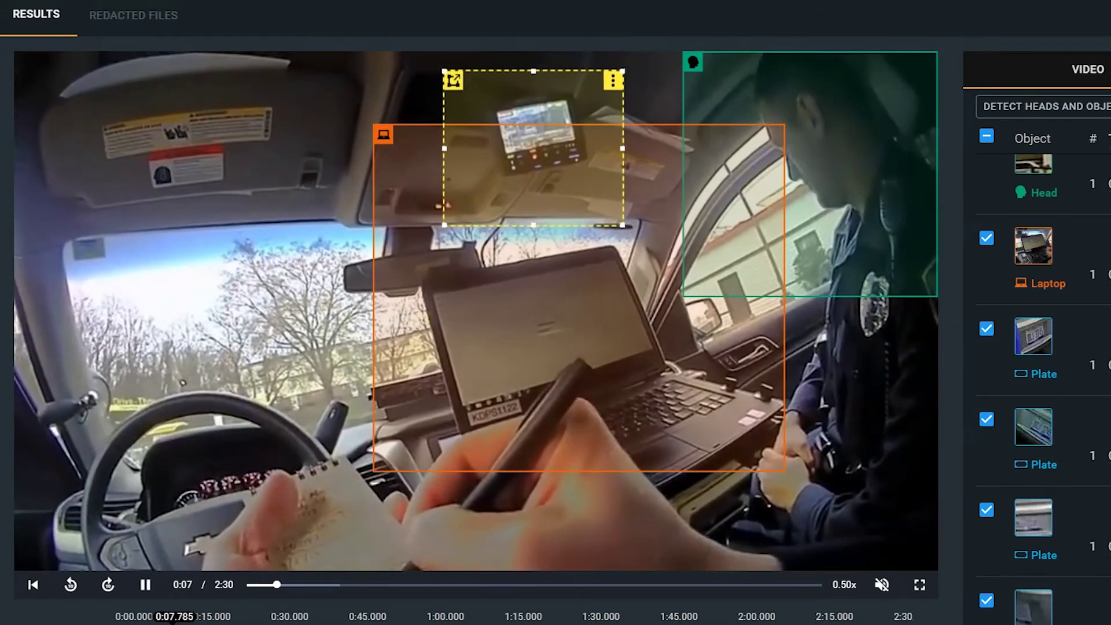
{"action": "left_click", "coordinate": [144, 583]}
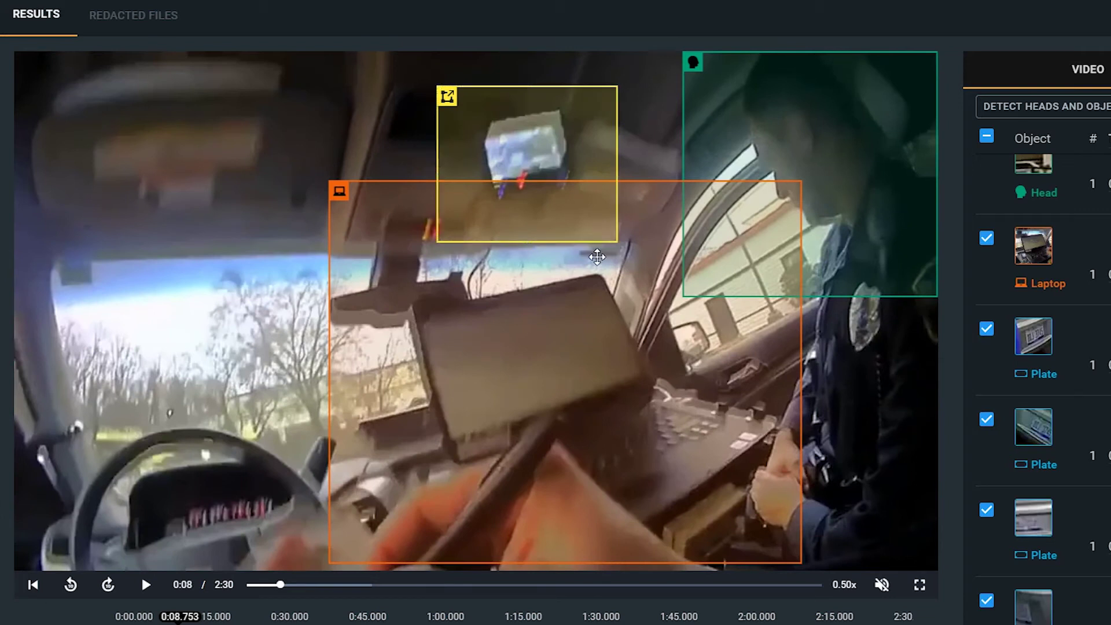
Replay from the start at 1.00x speed and pause at 0:07
{"action": "key", "text": "Home"}
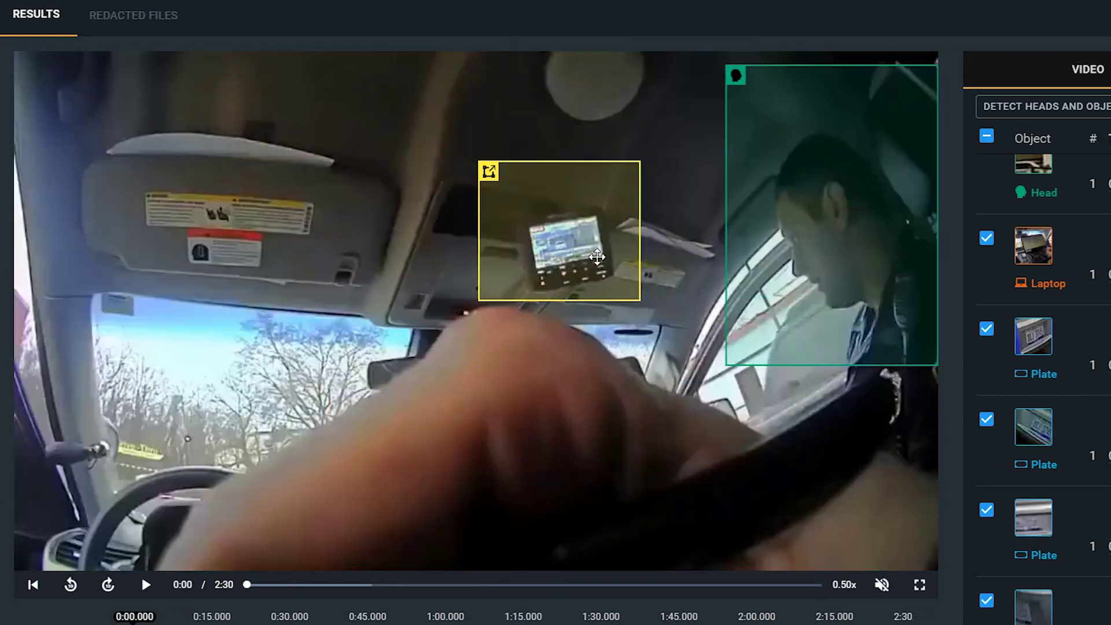
{"action": "key", "text": "shift+period"}
{"action": "key", "text": "space"}
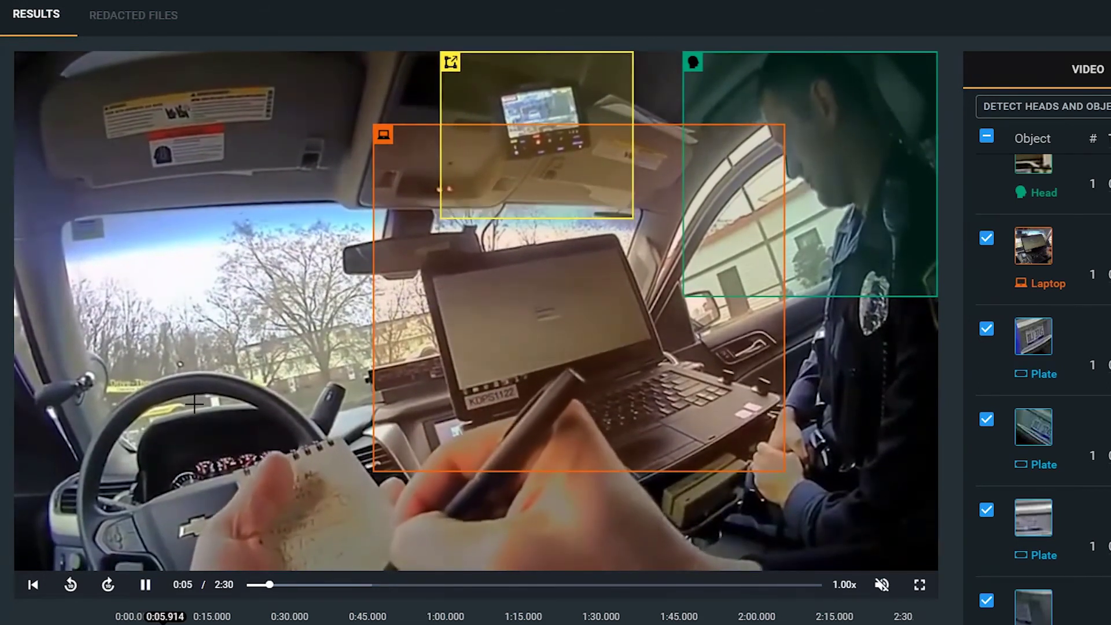
{"action": "key", "text": "space"}
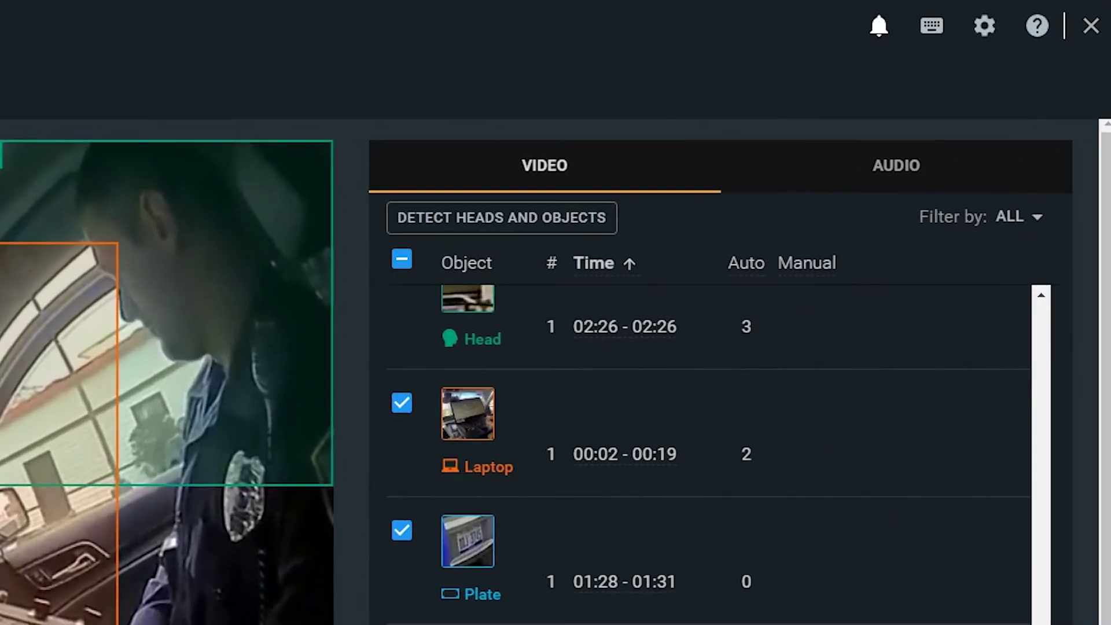
Save and close Body Cam 3.mp4, then open Body Cam 2.mp4 with its audio transcript
{"action": "left_click", "coordinate": [1091, 24]}
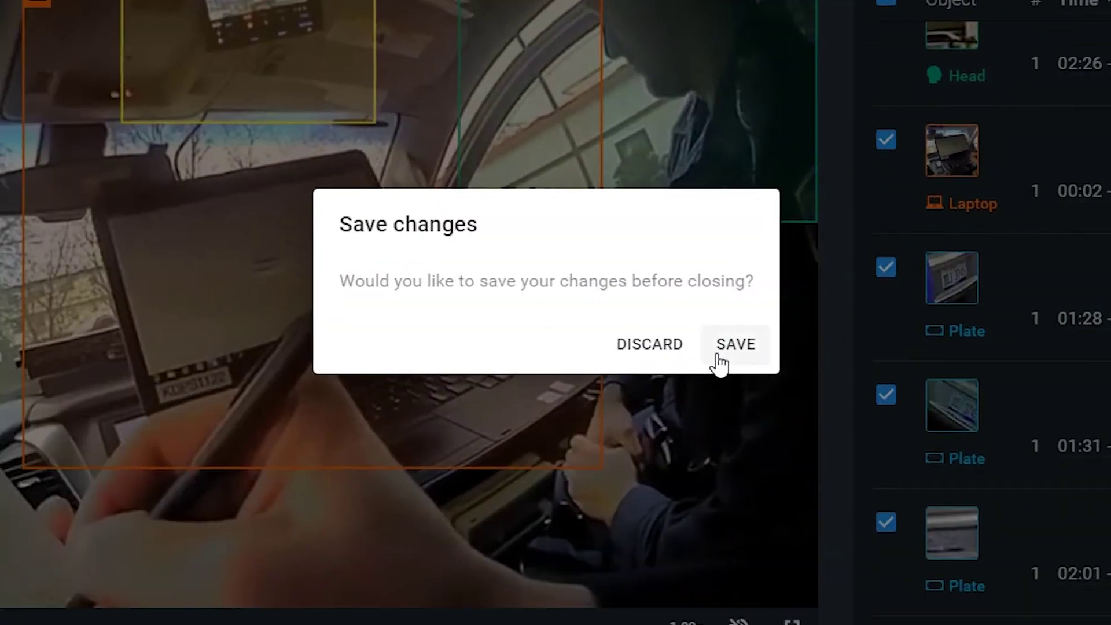
{"action": "left_click", "coordinate": [515, 464]}
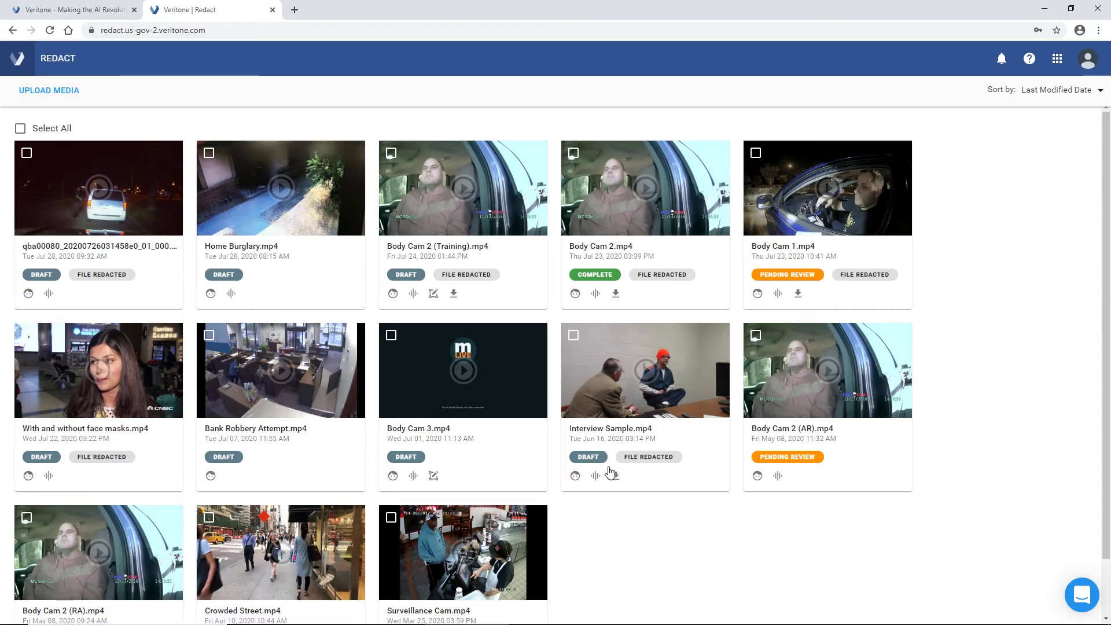
{"action": "scroll", "coordinate": [628, 533], "scroll_direction": "down", "scroll_amount": 1}
{"action": "scroll", "coordinate": [630, 537], "scroll_direction": "up", "scroll_amount": 1}
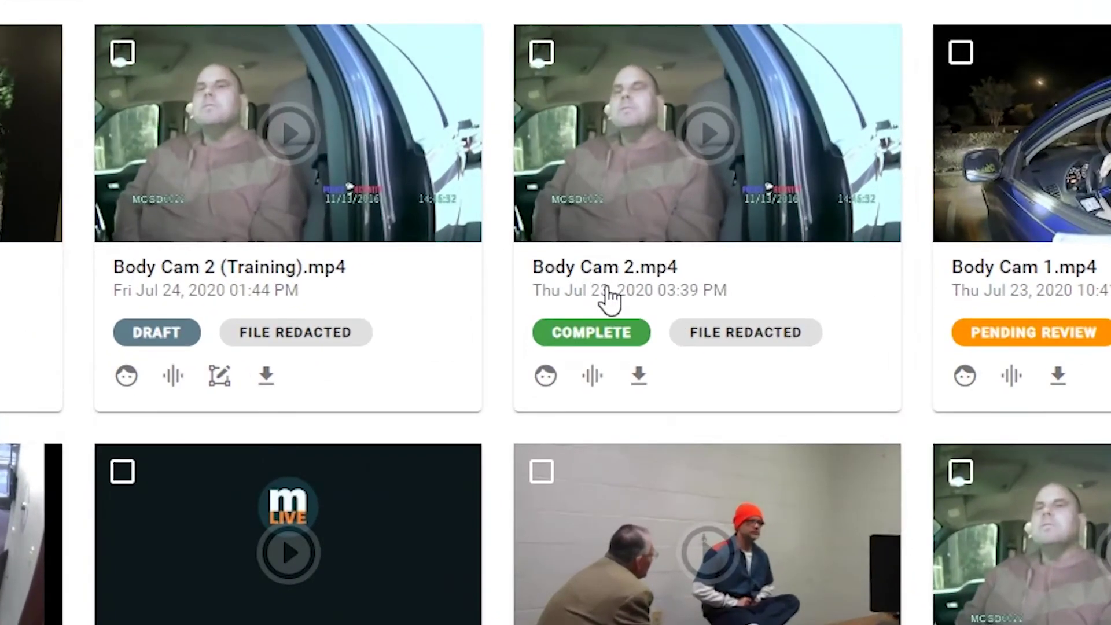
{"action": "left_click", "coordinate": [602, 260]}
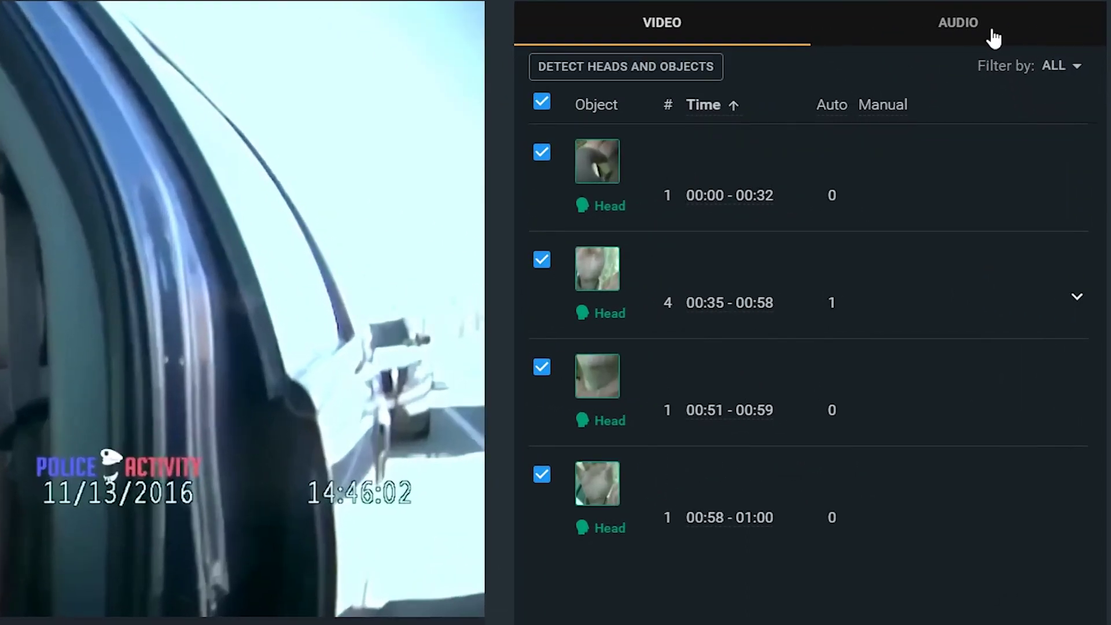
{"action": "left_click", "coordinate": [993, 38]}
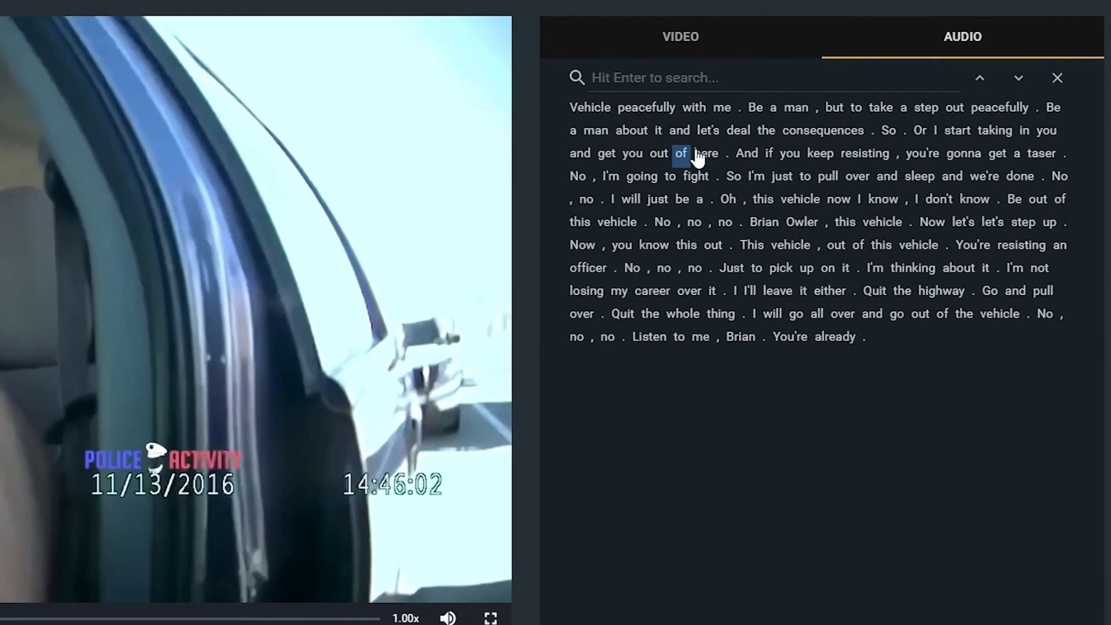
Select the word 'And' in the transcript and focus the 'Hit Enter to search' box
{"action": "double_click", "coordinate": [855, 211]}
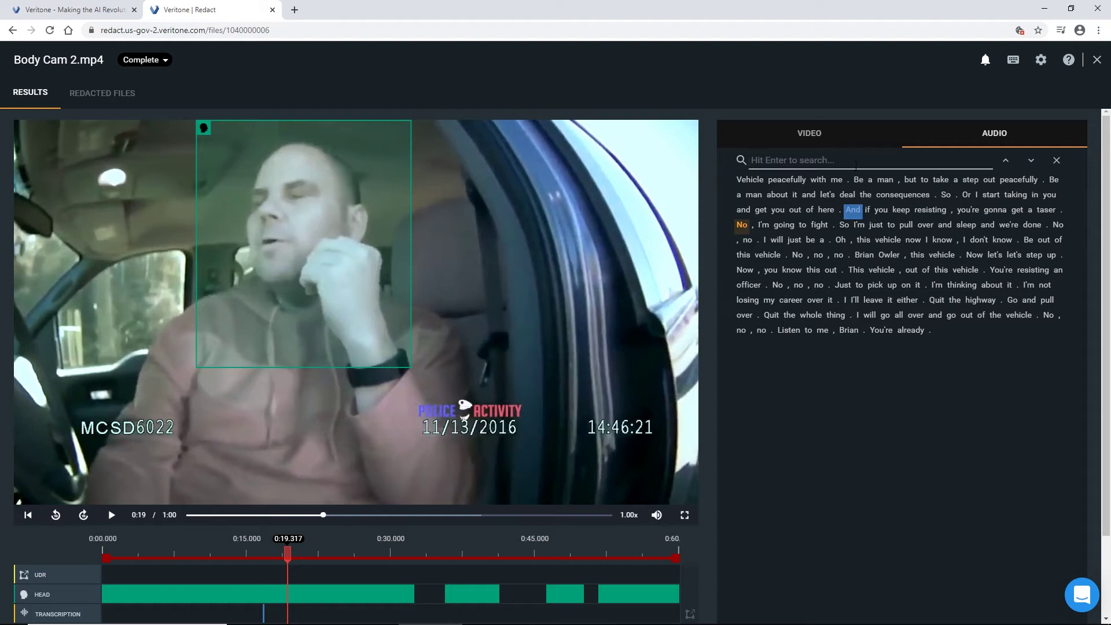
{"action": "left_click", "coordinate": [856, 164]}
Redact both transcript occurrences of the driver's first name with Redact All, then jump to the word 'No'
{"action": "type", "text": "brian"}
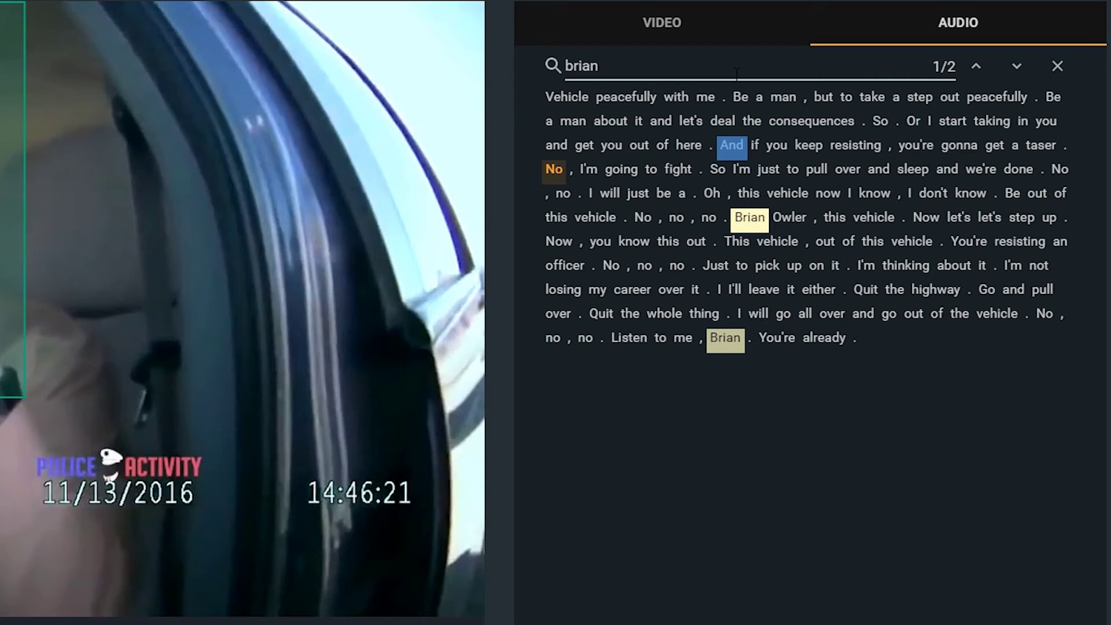
{"action": "left_click", "coordinate": [751, 231]}
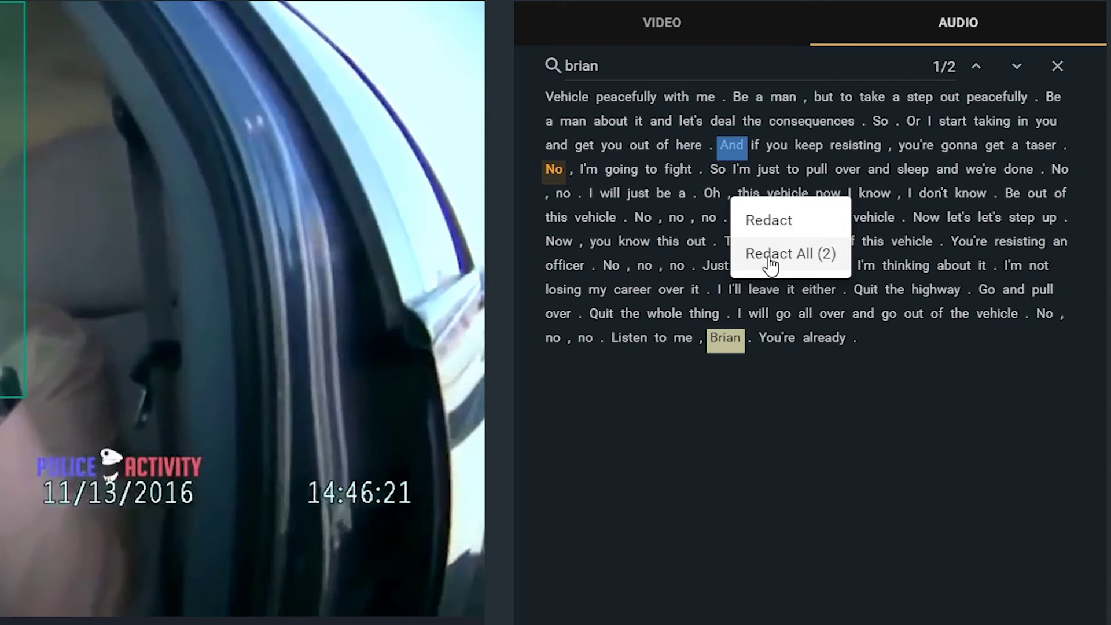
{"action": "left_click", "coordinate": [770, 256]}
{"action": "left_click", "coordinate": [1058, 65]}
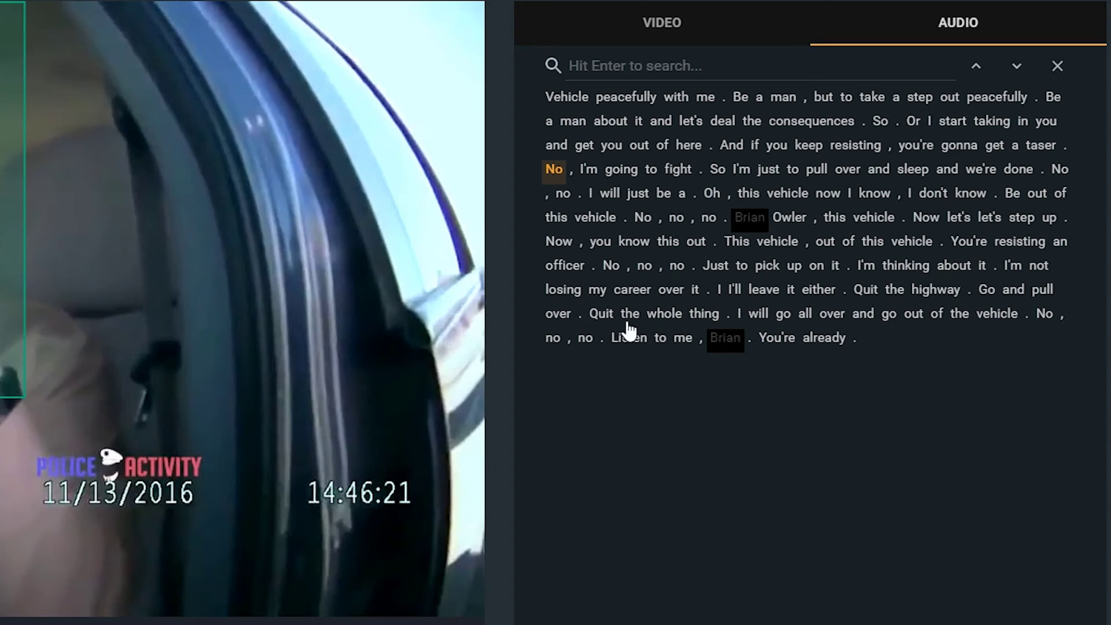
{"action": "left_click", "coordinate": [644, 219]}
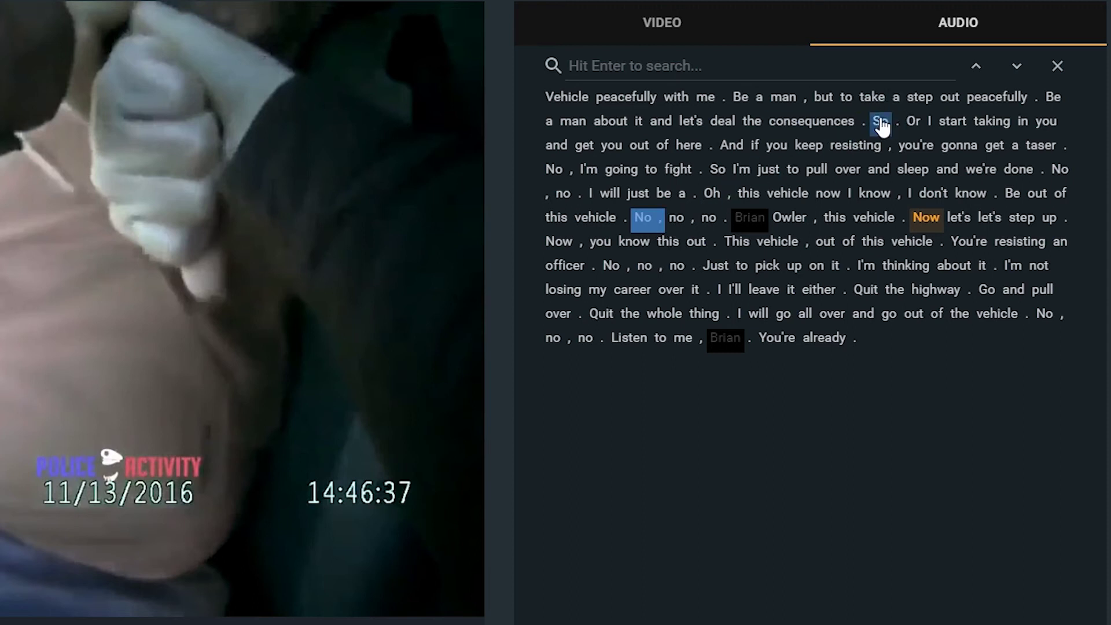
Redact the transcript passage from 'So' through 'I don't know' and replay from 'consequences' to check
{"action": "left_click_drag", "start_coordinate": [881, 124], "coordinate": [965, 201]}
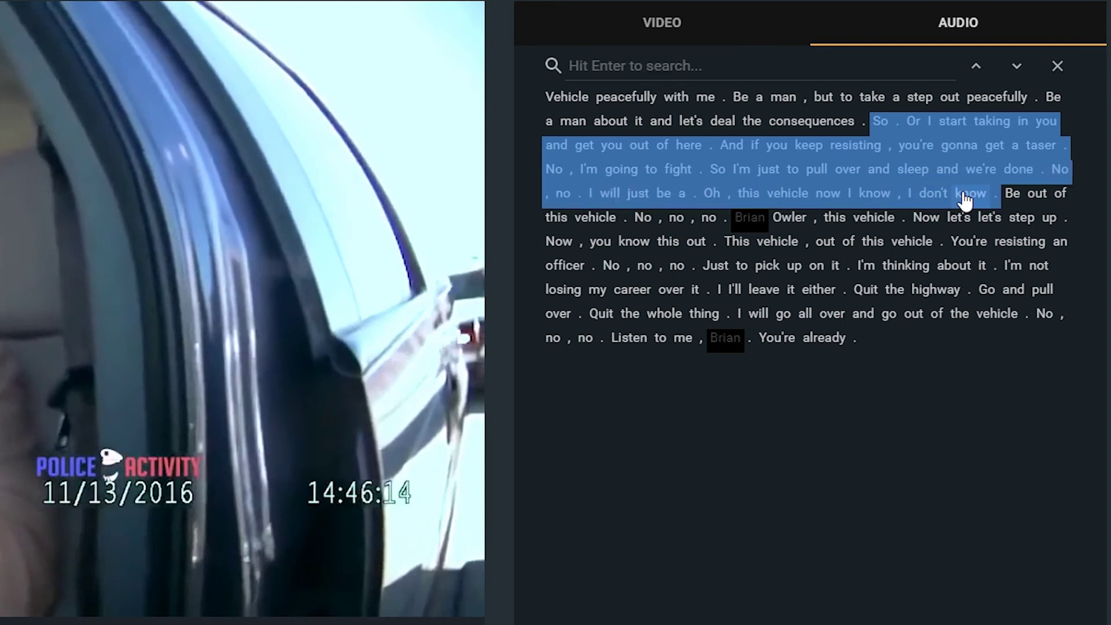
{"action": "left_click_drag", "start_coordinate": [965, 199], "coordinate": [962, 191]}
{"action": "right_click", "coordinate": [927, 163]}
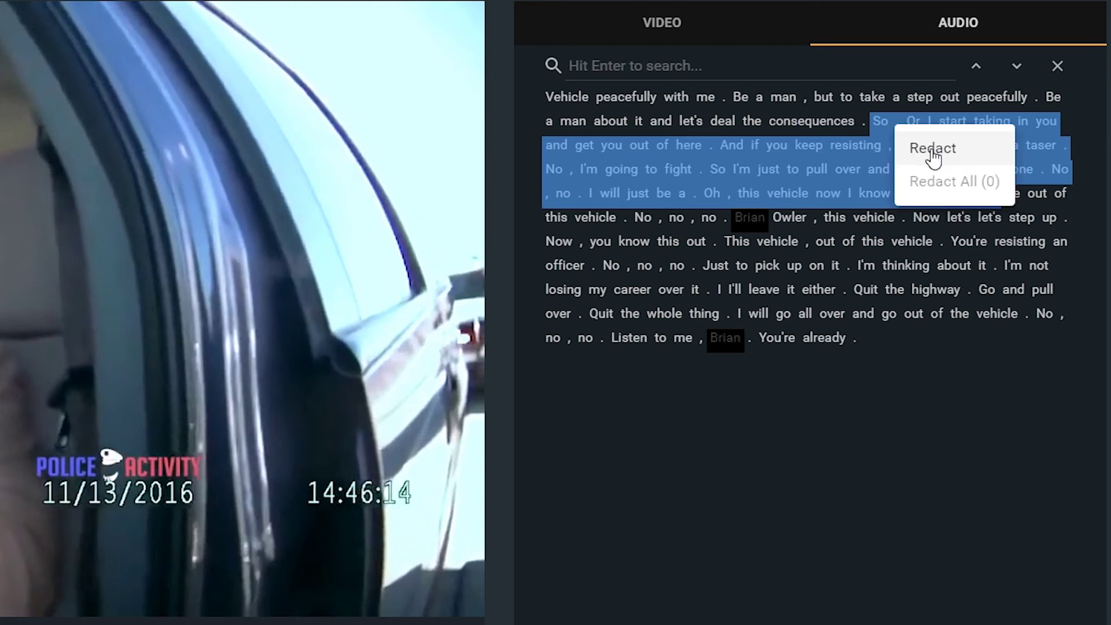
{"action": "left_click", "coordinate": [933, 158]}
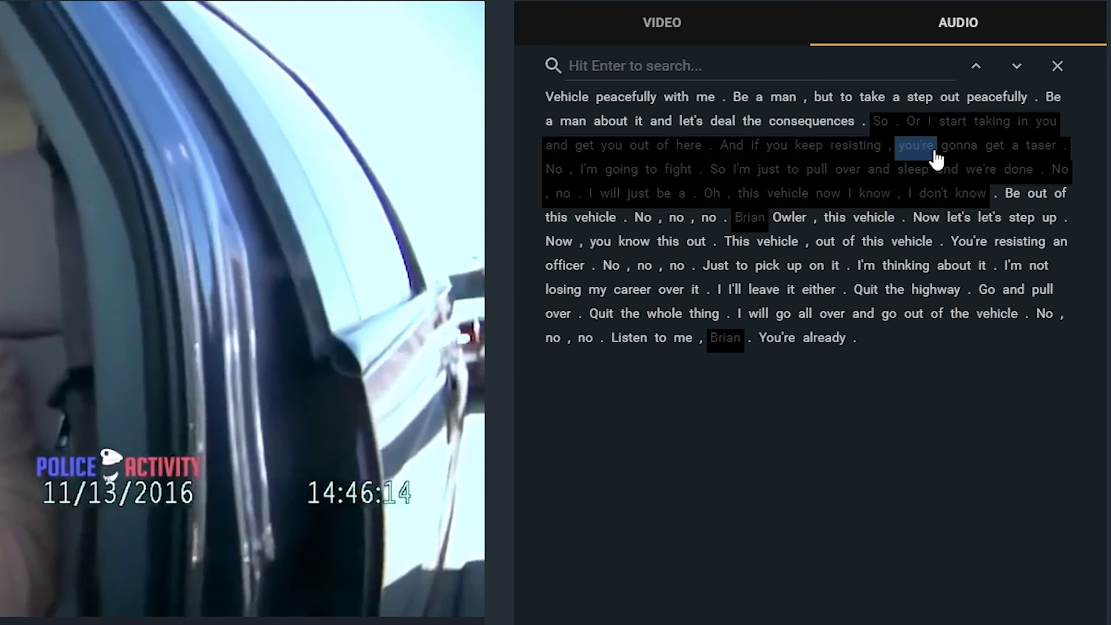
{"action": "left_click", "coordinate": [845, 126]}
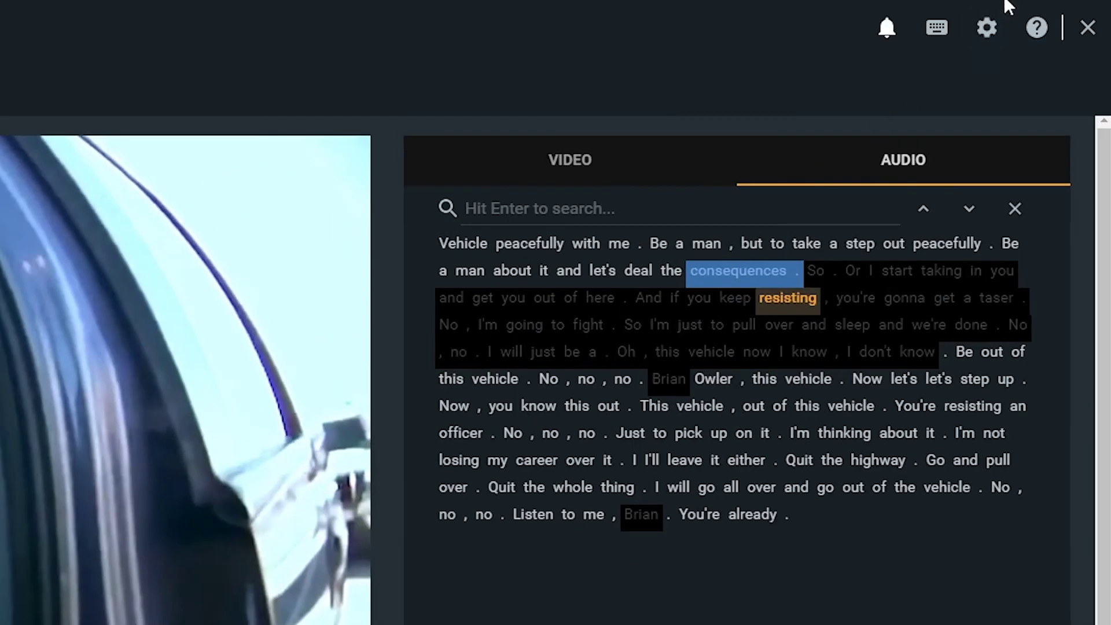
{"action": "left_click", "coordinate": [989, 29]}
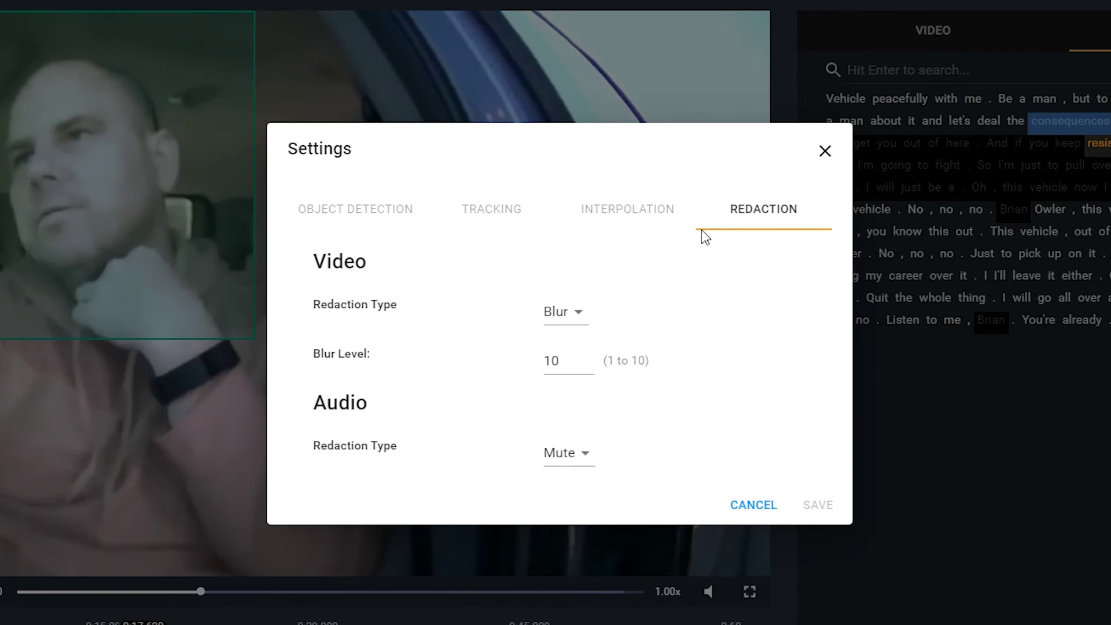
{"action": "left_click", "coordinate": [583, 322]}
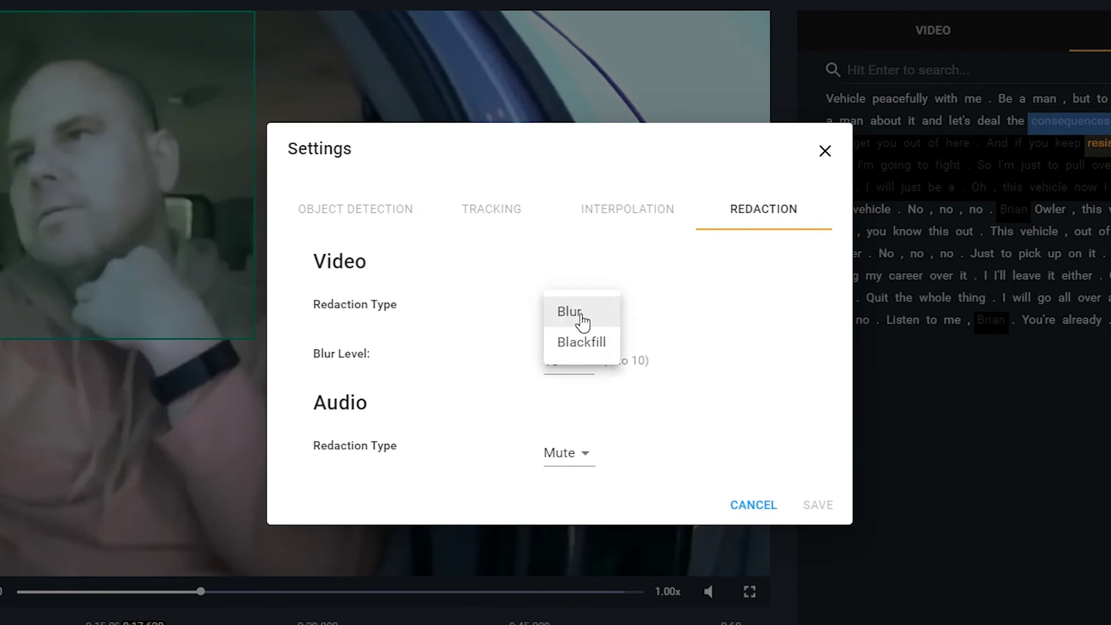
{"action": "left_click", "coordinate": [644, 290]}
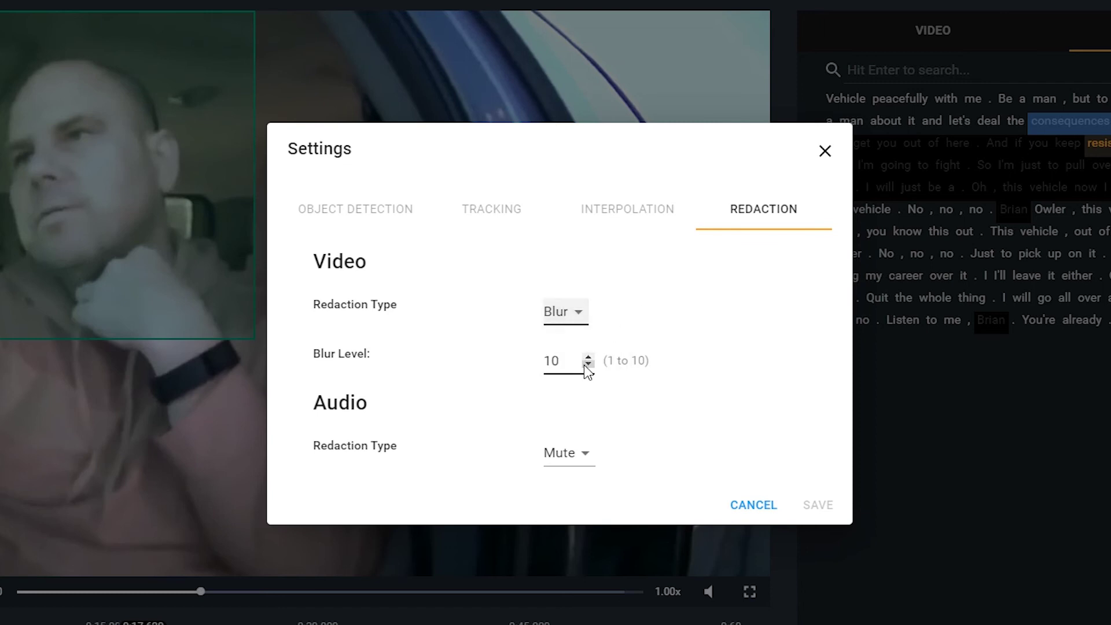
{"action": "left_click", "coordinate": [585, 461]}
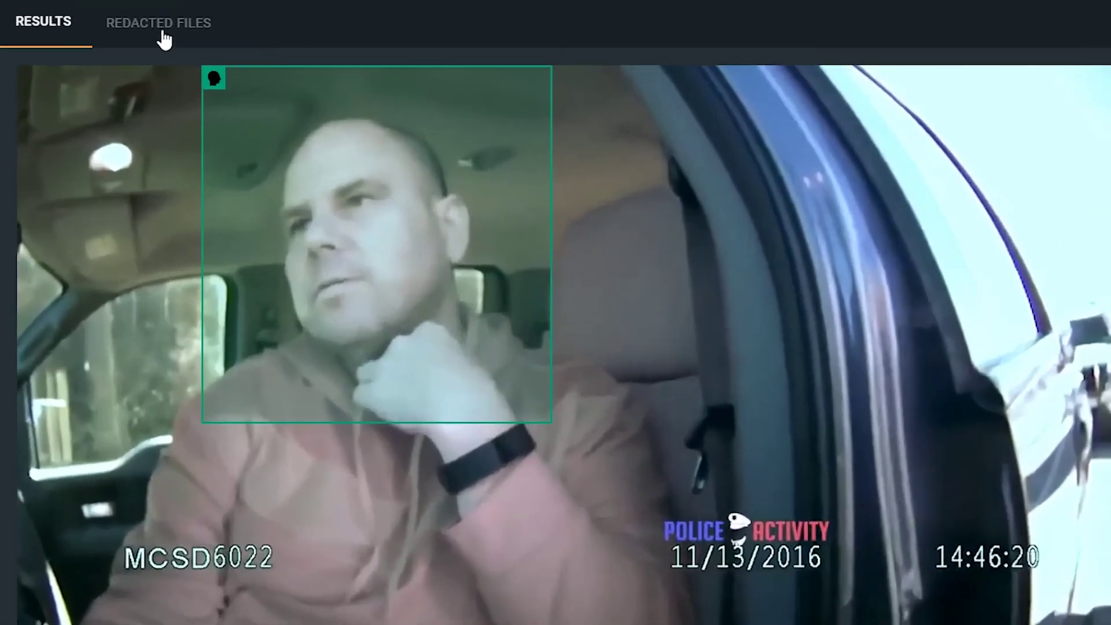
Play the redacted Body Cam 2.mp4 preview and pause at 0:05 to check the blurred head
{"action": "left_click", "coordinate": [165, 36]}
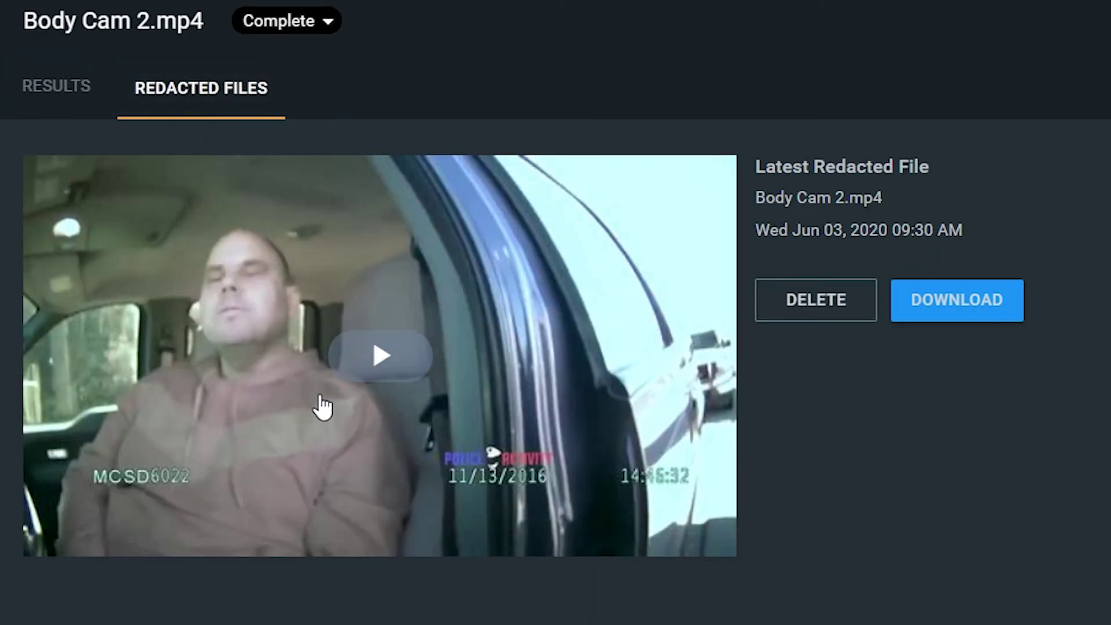
{"action": "left_click", "coordinate": [376, 374]}
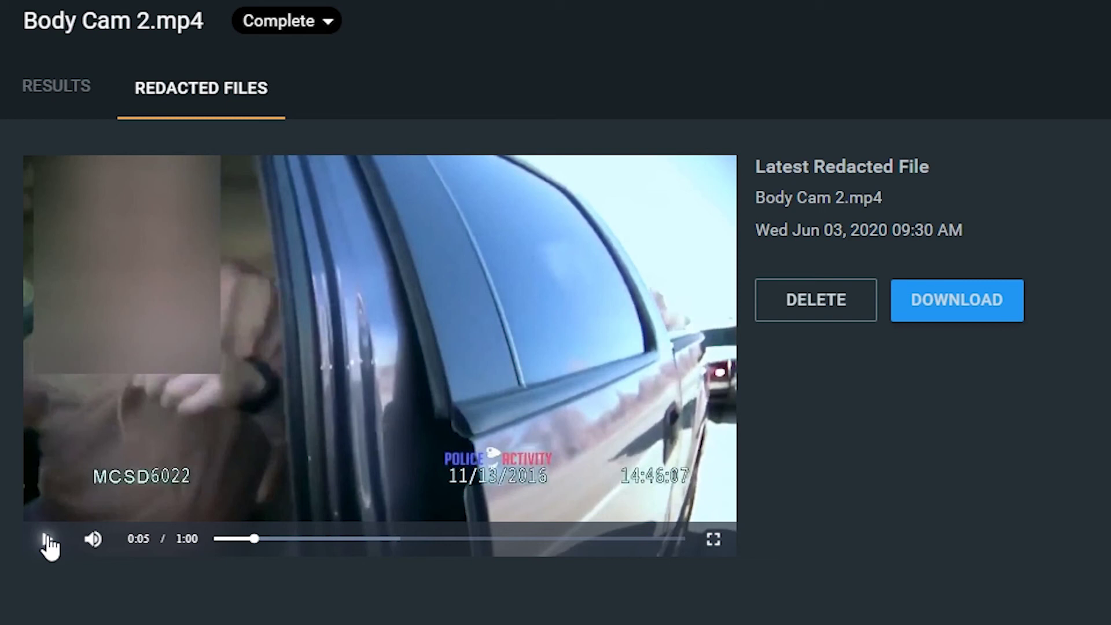
{"action": "left_click", "coordinate": [49, 544]}
Return to the detection results and pause Crowded Street.mp4 at 0:10 to inspect the detected heads
{"action": "left_click", "coordinate": [62, 110]}
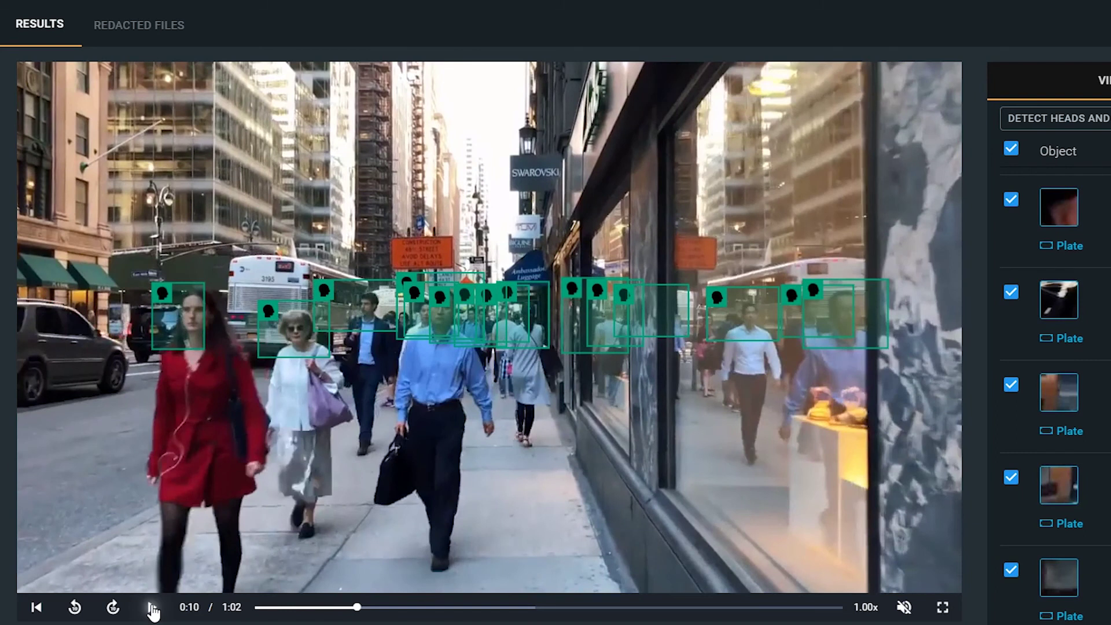
{"action": "left_click", "coordinate": [153, 609]}
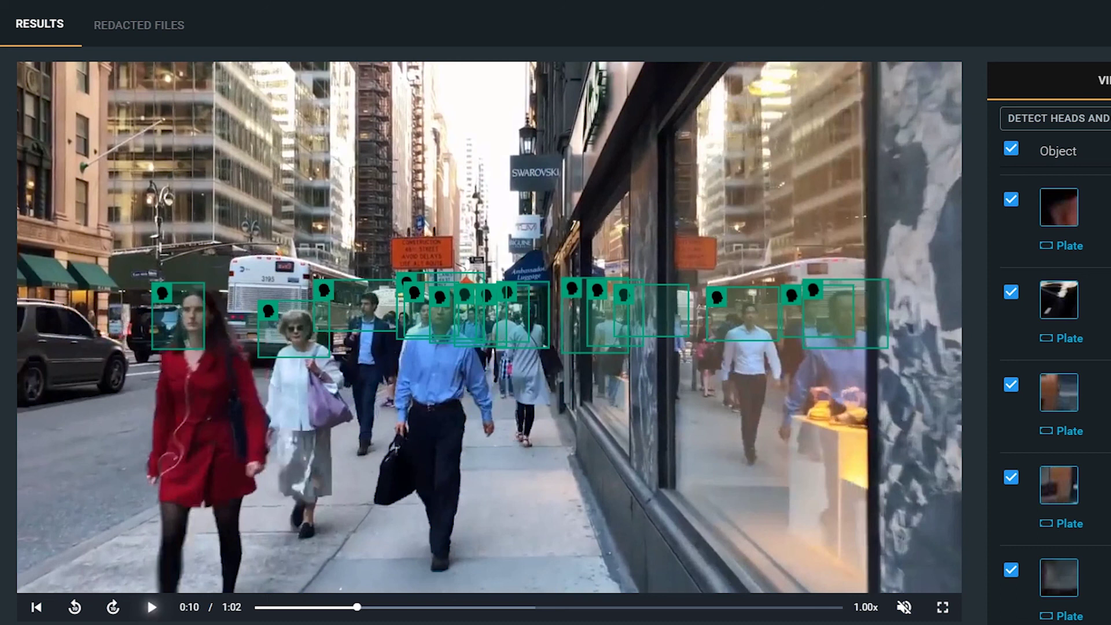